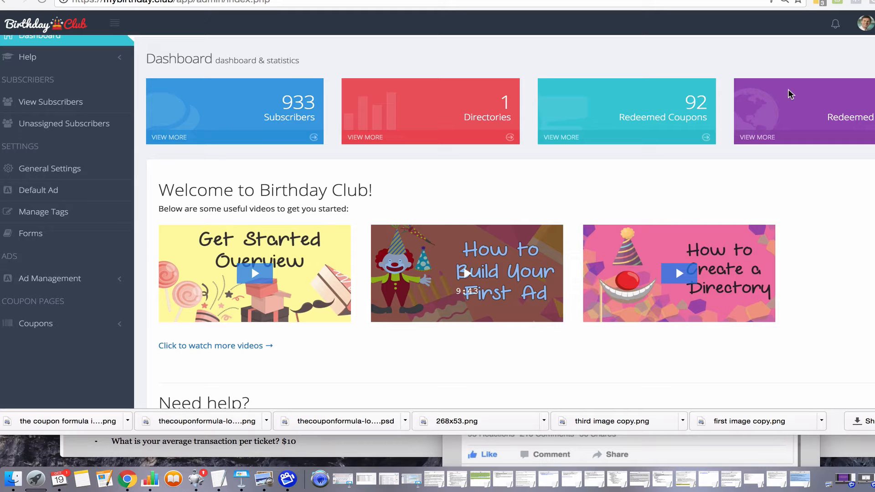
Look over the dashboard statistics and getting-started videos, and open the Forms section.
scroll(429, 280, "down", 3)
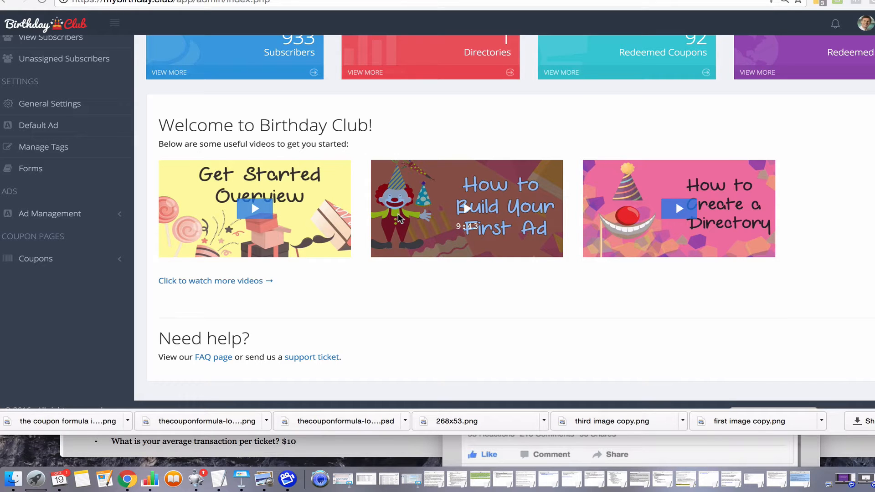
scroll(398, 217, "up", 3)
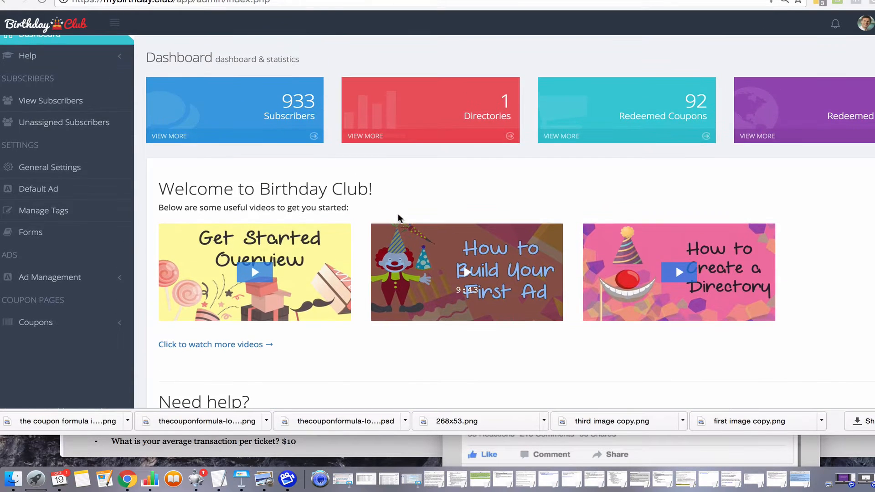
scroll(398, 217, "down", 2)
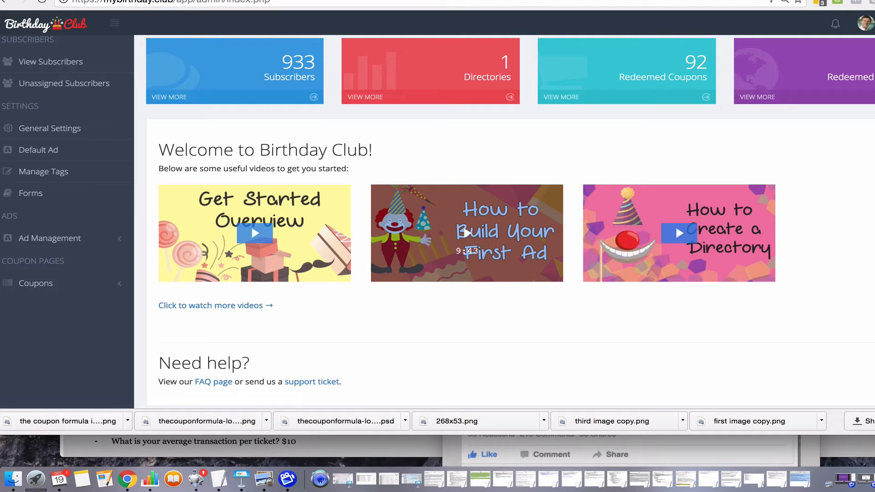
left_click(83, 199)
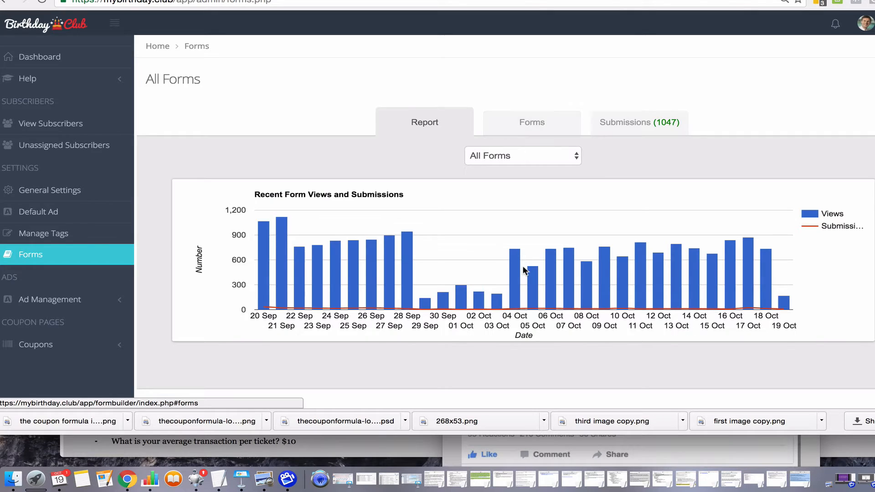
Preview the Denny's of Spartanburg reservation form and examine its fields and coupon terms.
scroll(523, 271, "down", 5)
scroll(523, 271, "up", 5)
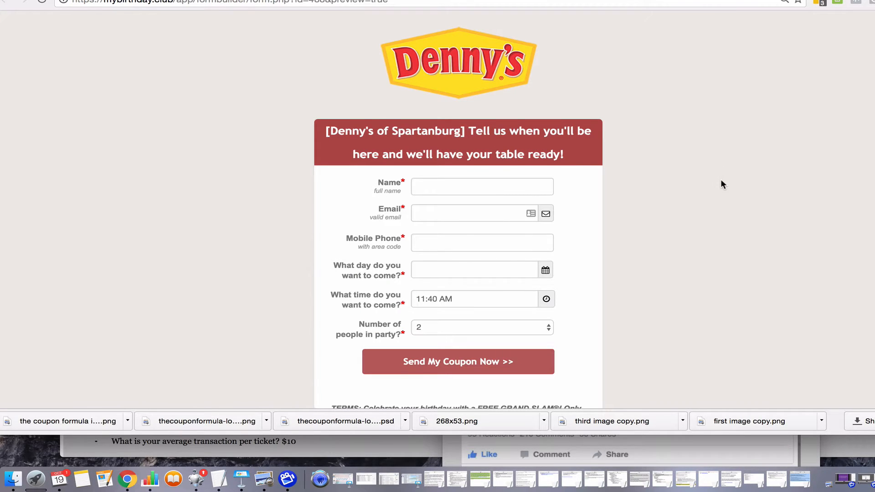
scroll(720, 180, "down", 3)
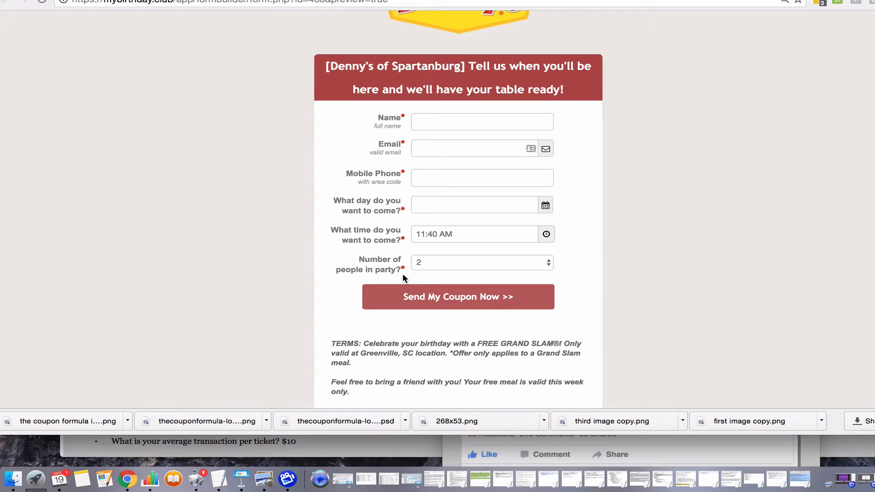
scroll(403, 273, "up", 1)
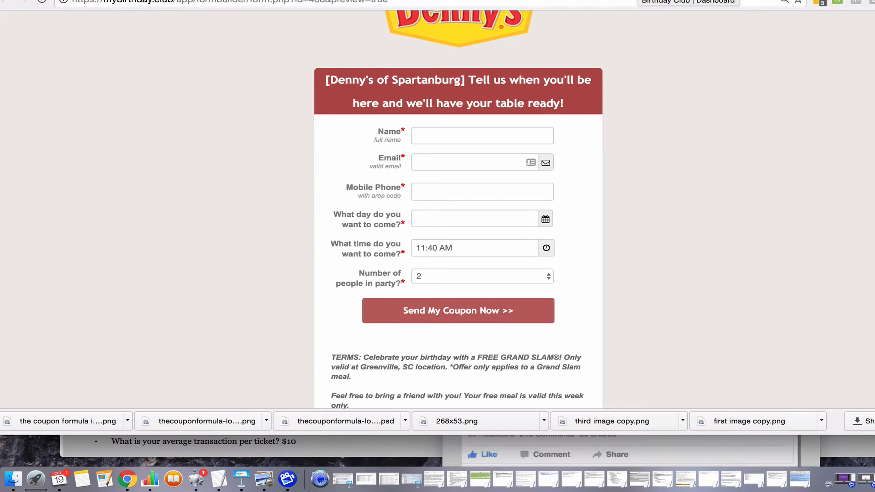
Return to the Birthday Club admin and start creating a new ad in the Ad Creation Wizard.
left_click(639, 0)
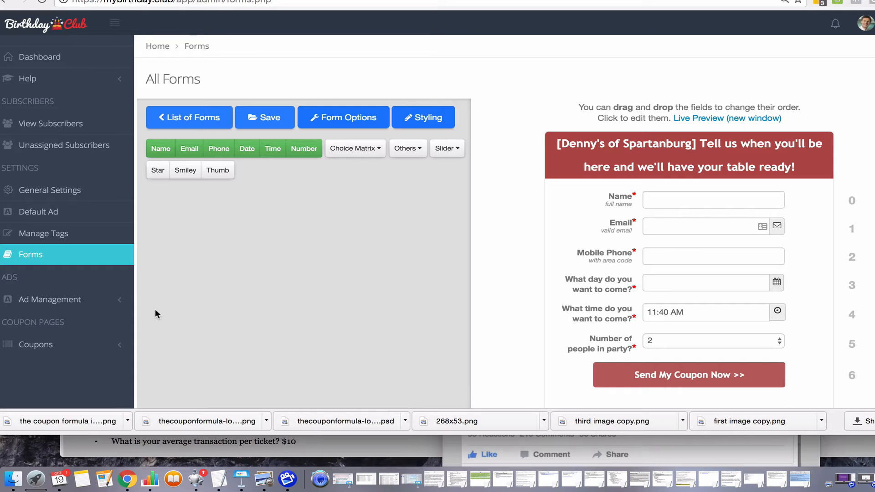
left_click(97, 305)
scroll(97, 305, "down", 5)
left_click(46, 179)
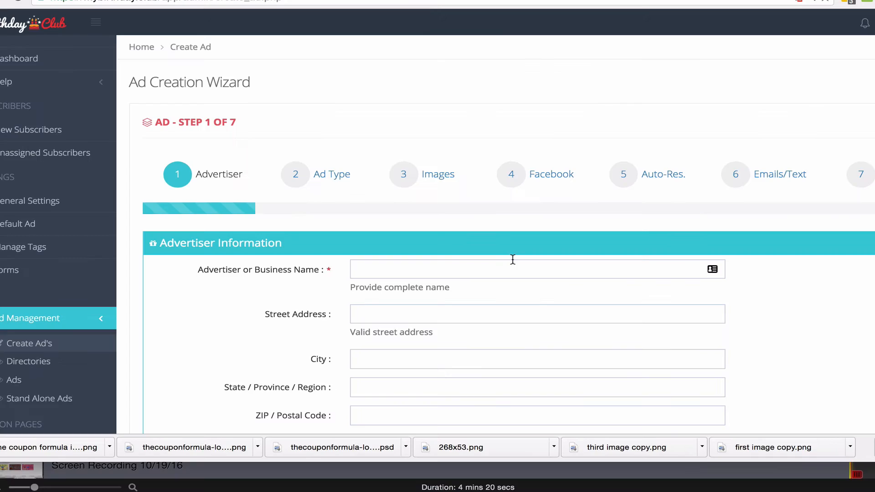
Enter "123 pizza" as the advertiser or business name in the first wizard step.
scroll(82, 305, "down", 1)
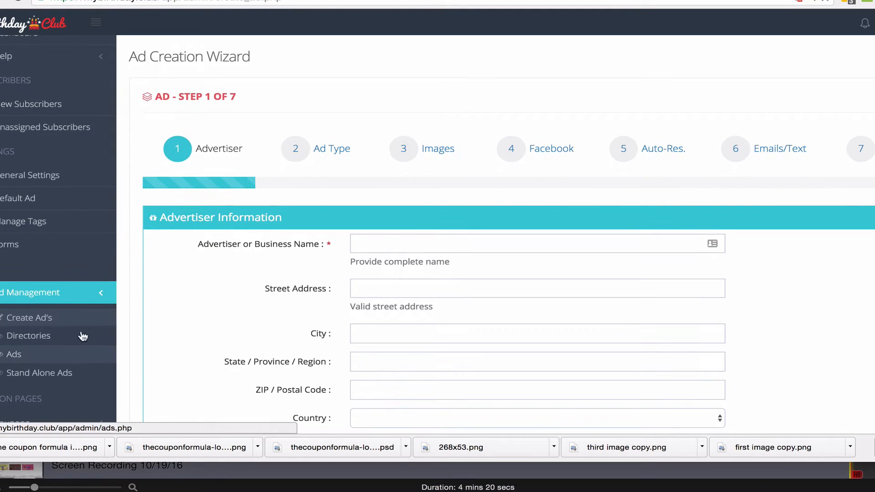
scroll(451, 196, "down", 2)
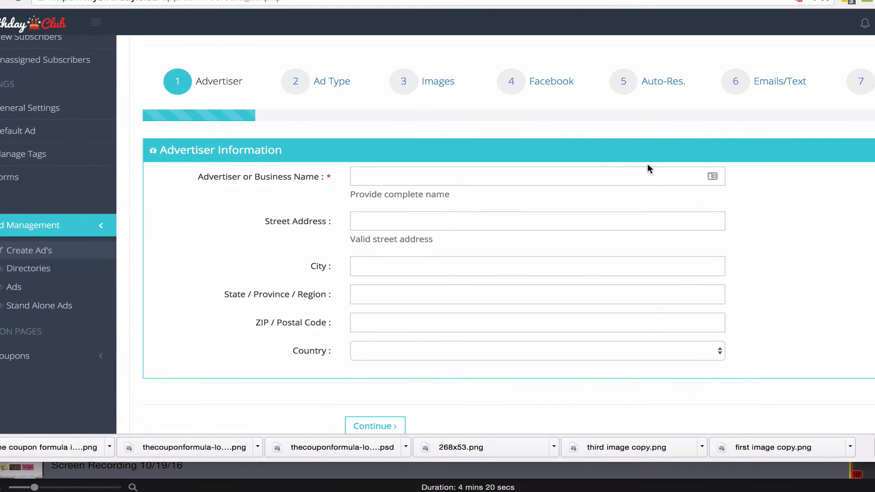
scroll(792, 205, "up", 1)
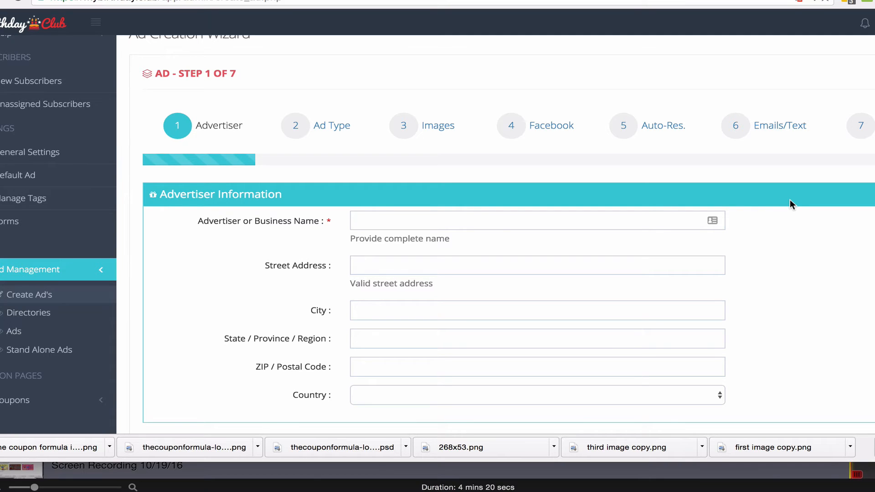
left_click(501, 218)
type("123 ")
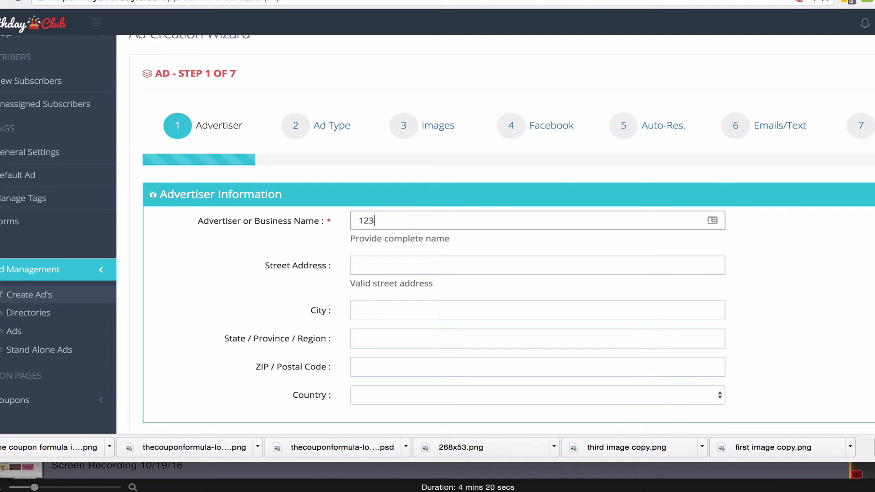
type("pizza")
Go to the Ad Type step, set the ad type to Stand Alone and make it reservation based.
left_click(336, 133)
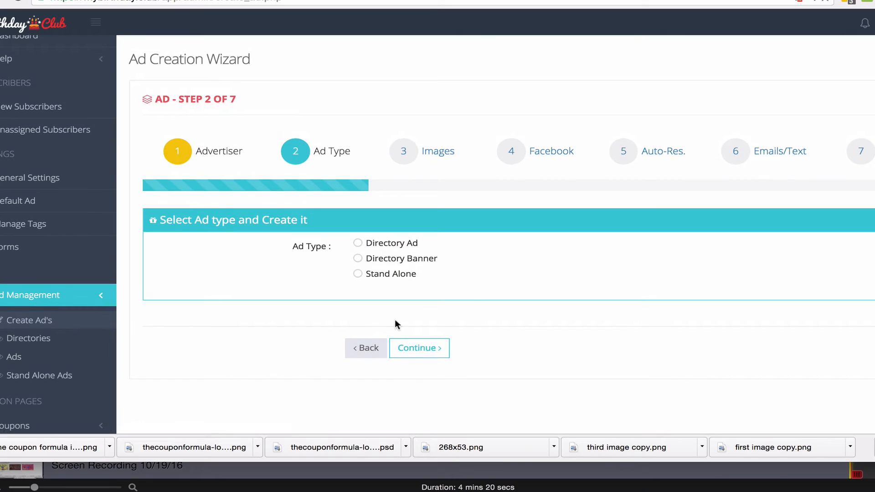
left_click(357, 274)
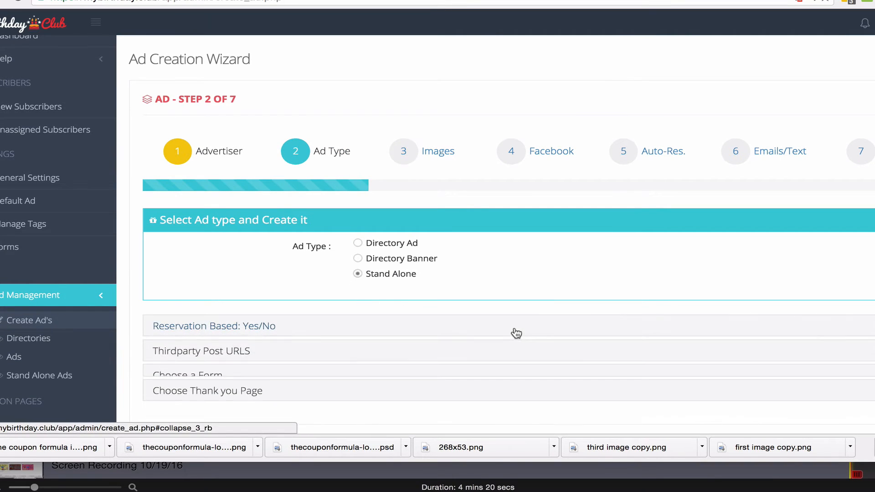
scroll(514, 332, "down", 1)
left_click(529, 301)
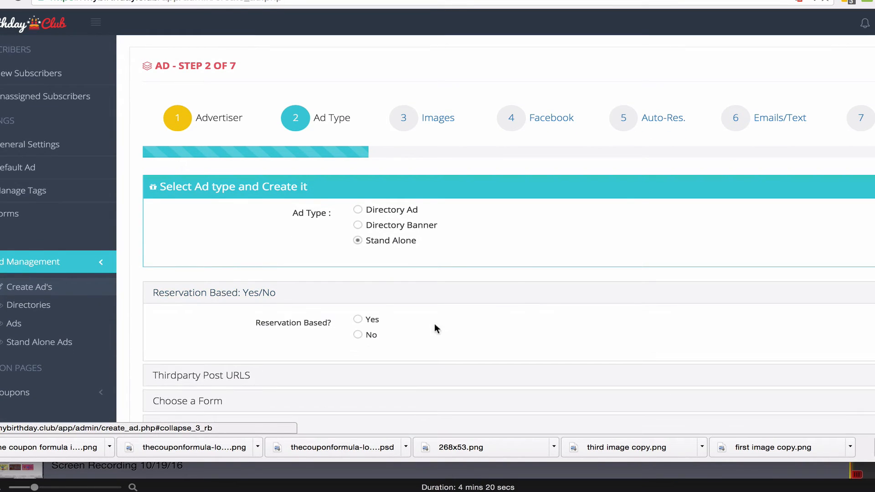
left_click(357, 319)
scroll(488, 352, "down", 2)
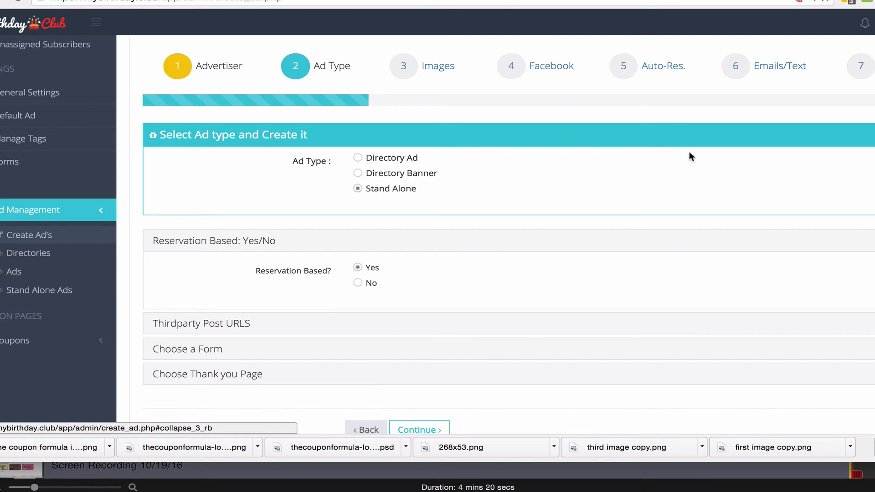
Go through the Auto-Res. step to Emails/Text and examine the Advertiser Email/Text notification settings.
scroll(753, 292, "up", 3)
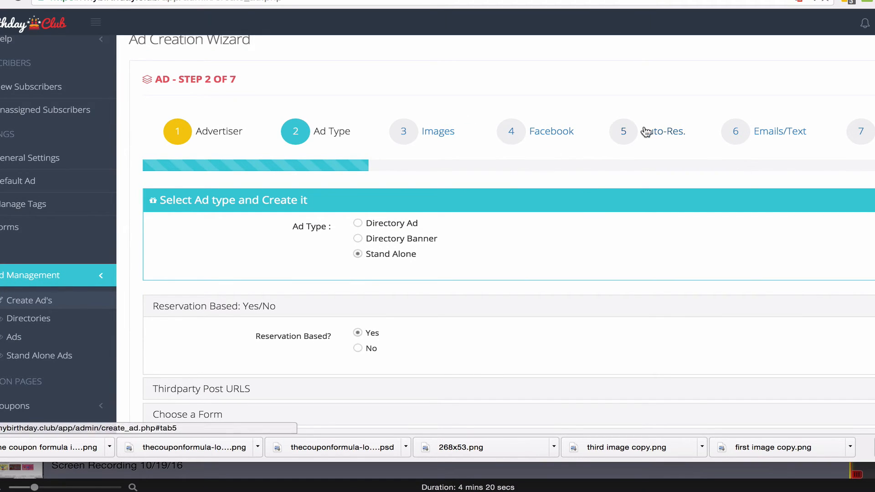
left_click(657, 137)
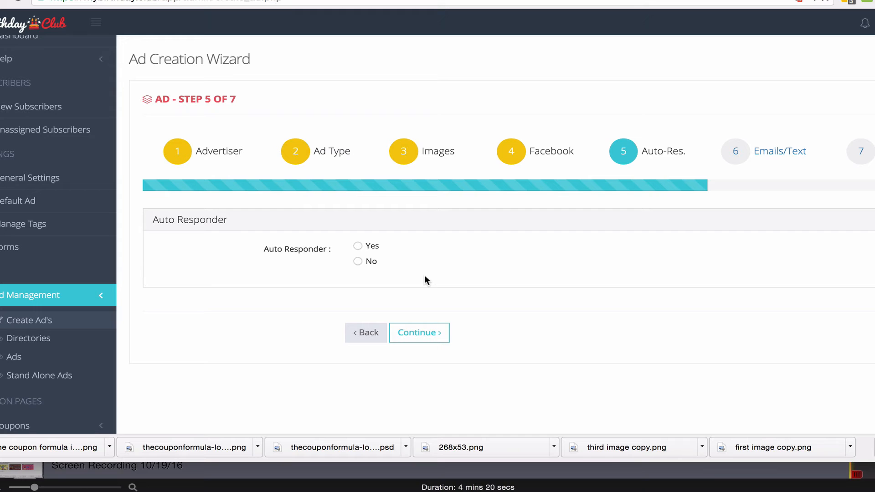
left_click(779, 154)
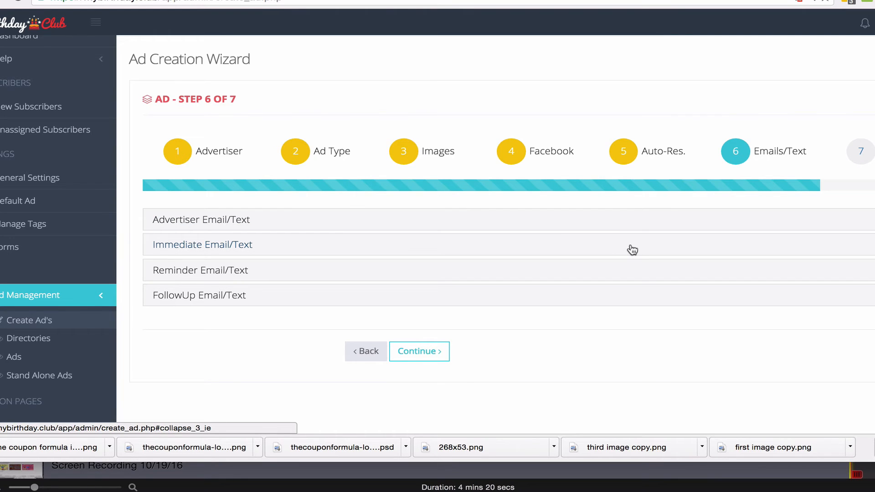
left_click(646, 222)
scroll(828, 325, "down", 2)
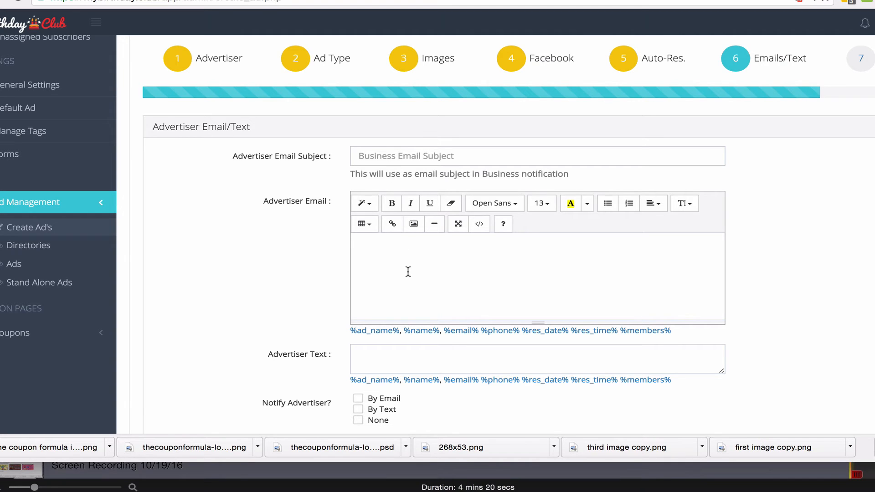
scroll(455, 278, "down", 1)
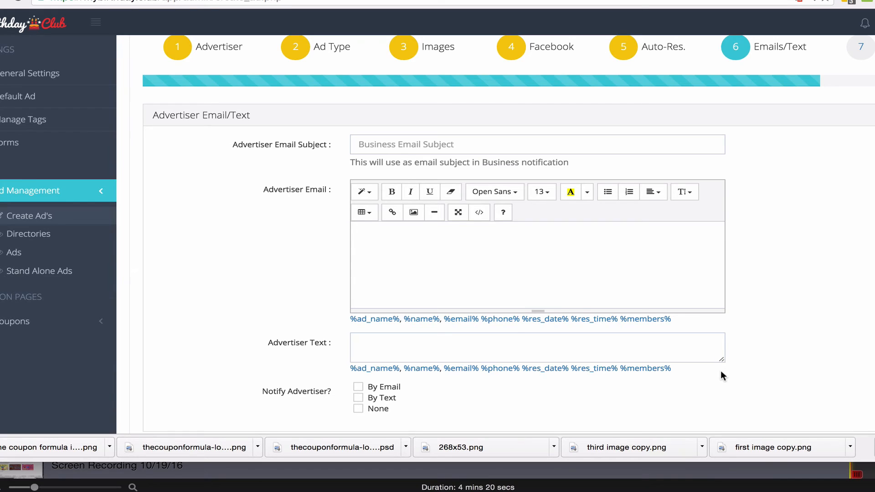
scroll(722, 371, "down", 2)
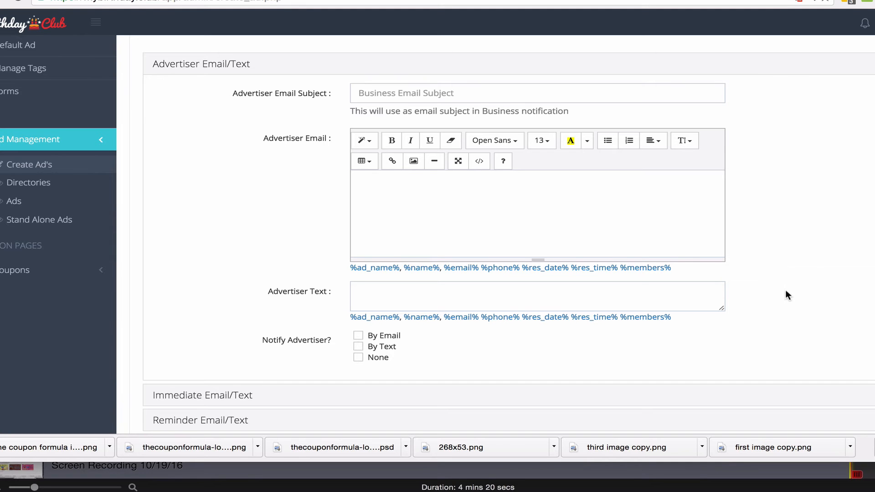
scroll(786, 292, "down", 3)
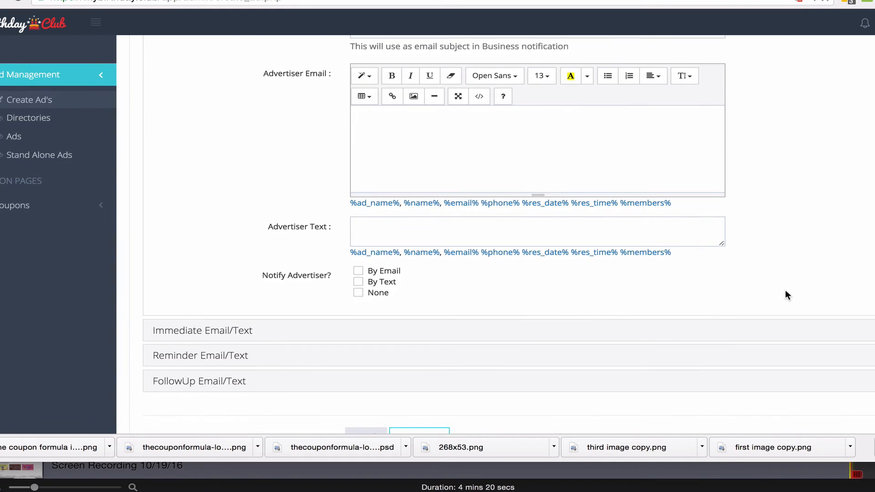
Examine the Immediate Email/Text subject, email and SMS fields, and expand the Reminder Email/Text section.
left_click(531, 331)
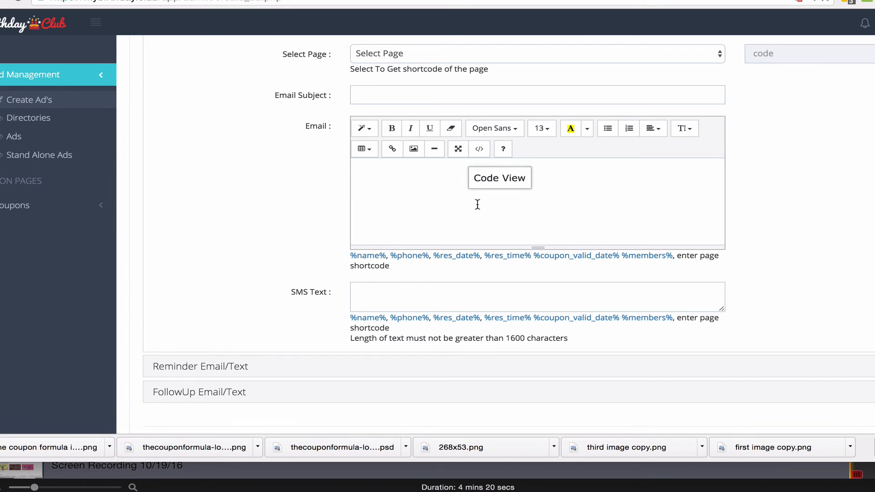
left_click(499, 202)
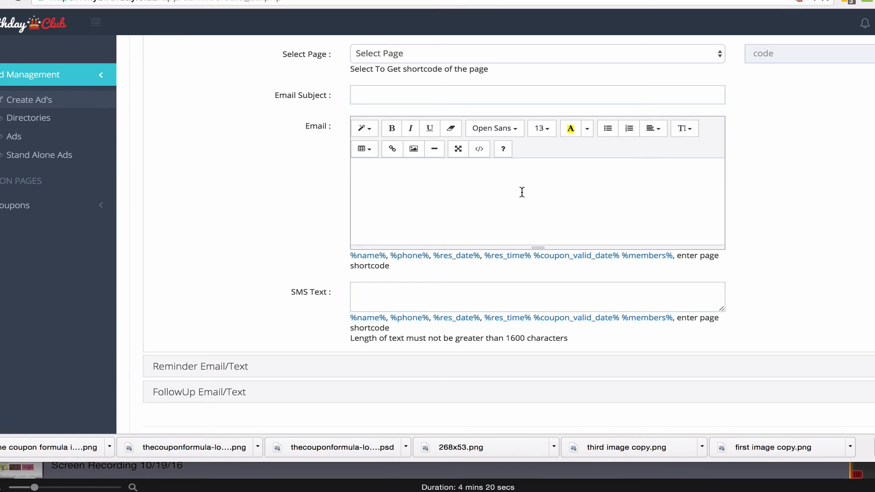
left_click(387, 289)
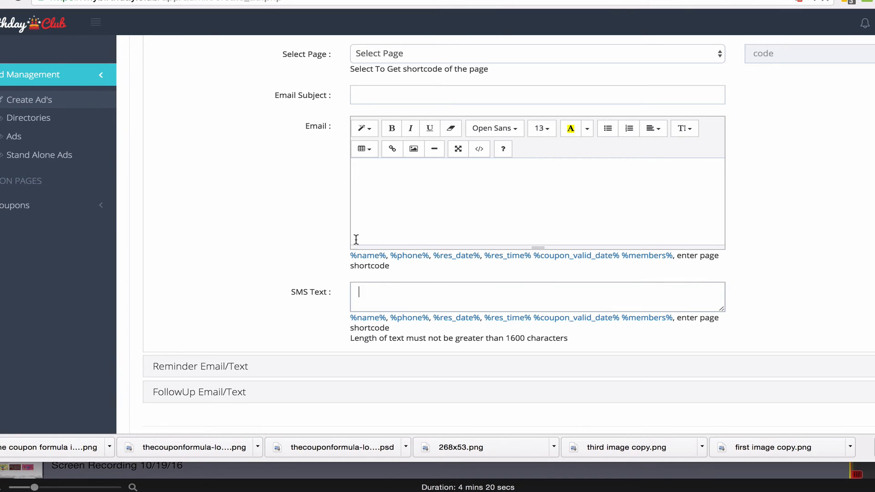
left_click(355, 238)
left_click(416, 296)
left_click(420, 101)
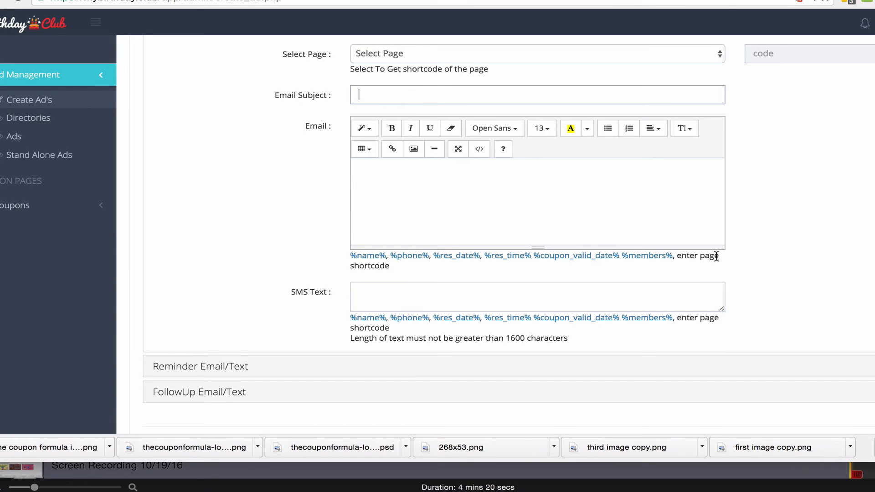
scroll(716, 256, "down", 2)
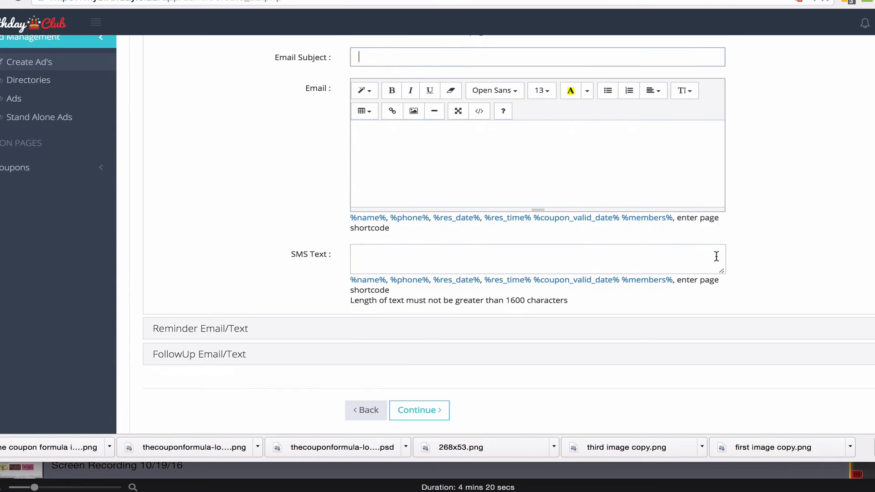
left_click(719, 334)
scroll(720, 331, "up", 1)
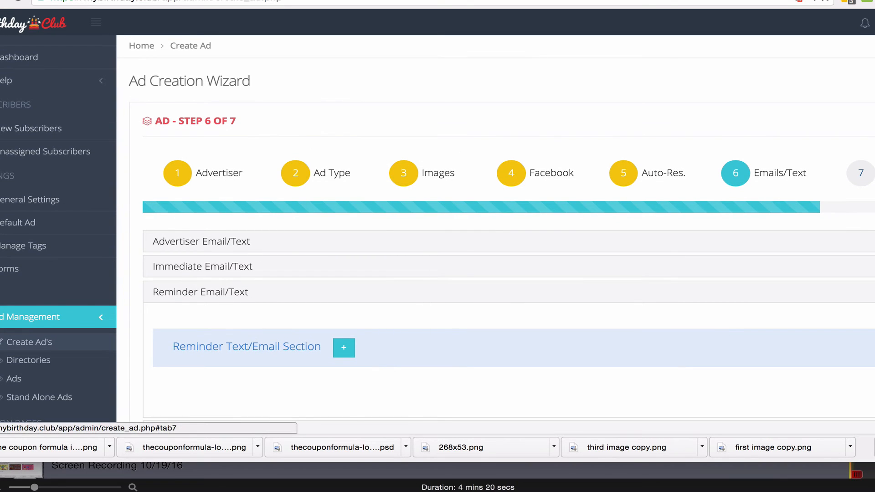
Go to wizard step 7 and review the Facebook pixel and Google Analytics code fields.
left_click(866, 173)
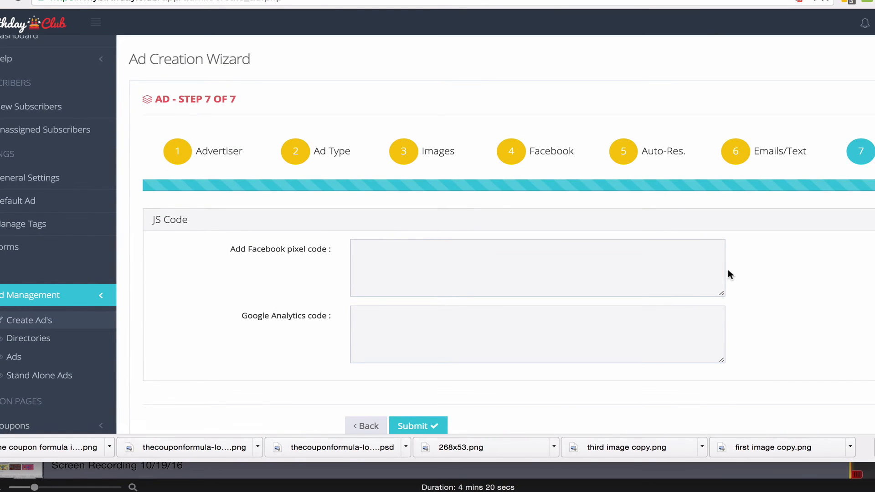
scroll(729, 275, "down", 1)
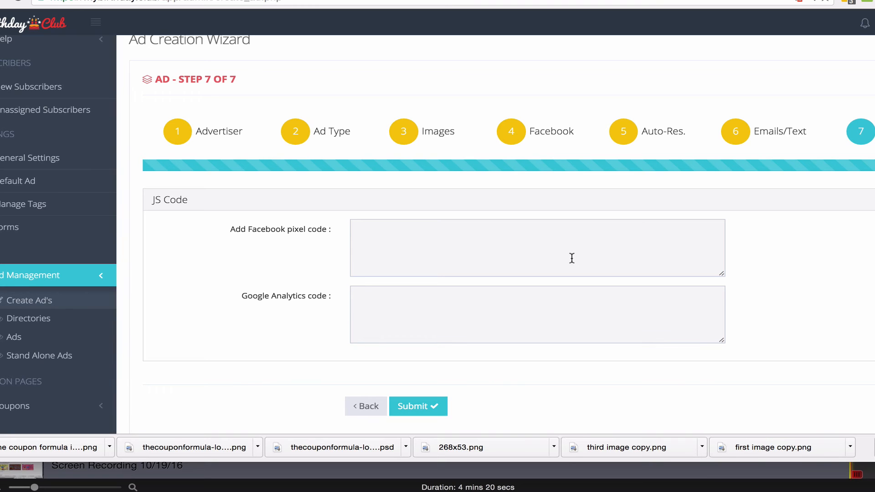
scroll(572, 259, "down", 2)
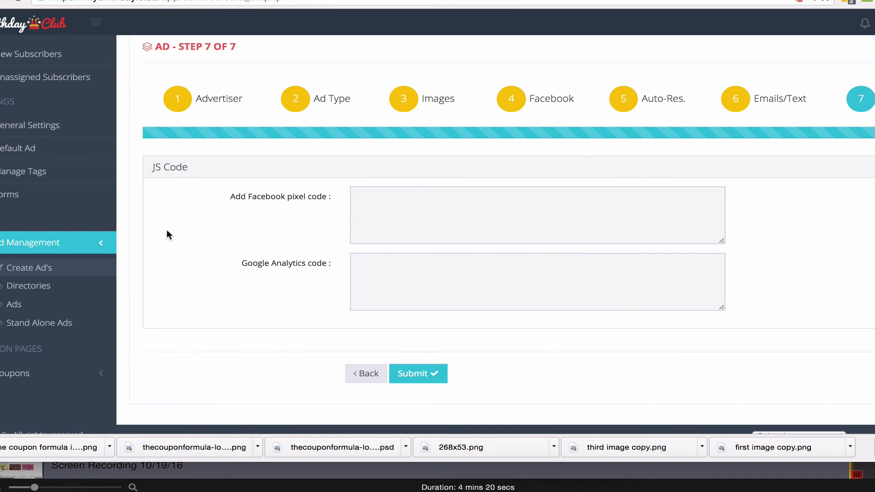
Open the list of all coupon pages and look through its entries to the end of the first page.
scroll(59, 326, "down", 1)
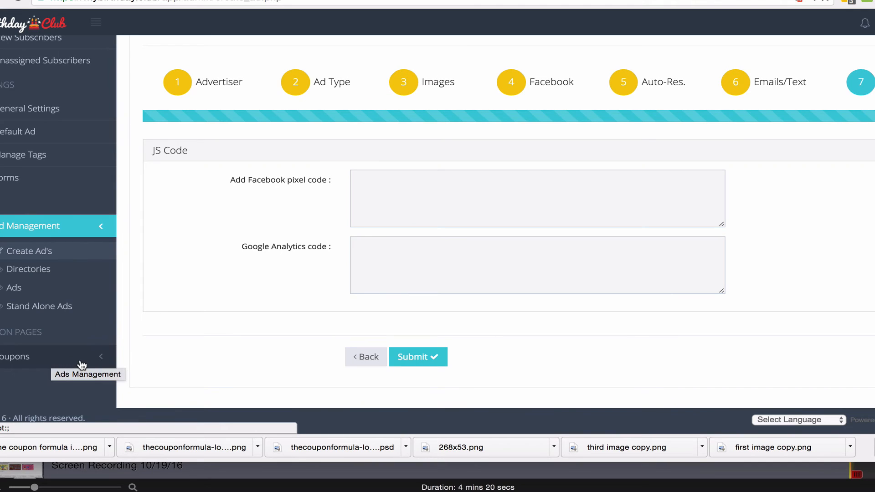
left_click(53, 360)
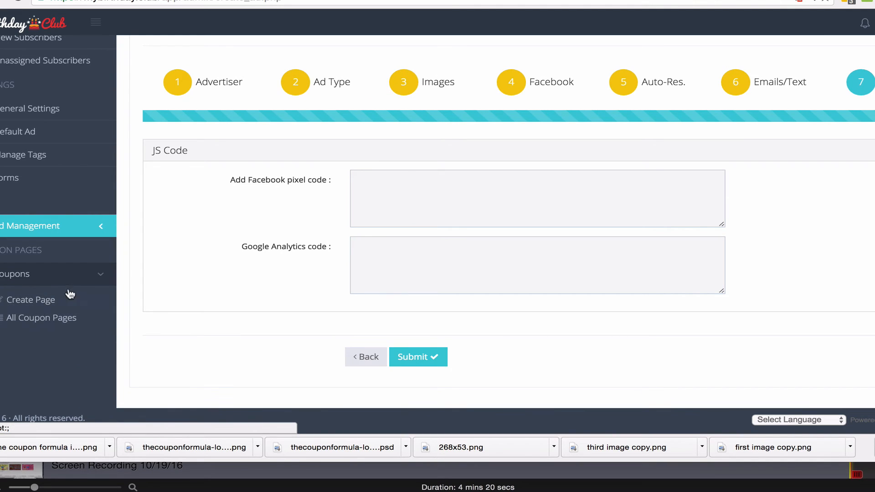
left_click(69, 318)
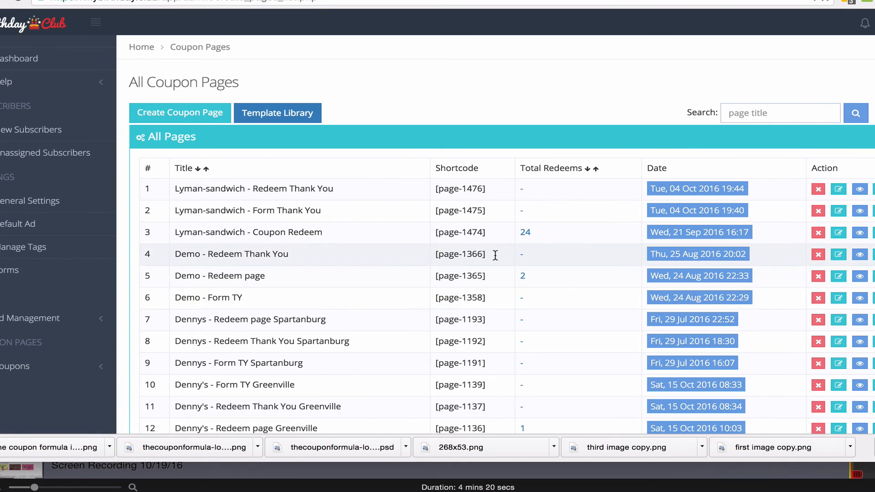
scroll(628, 321, "down", 5)
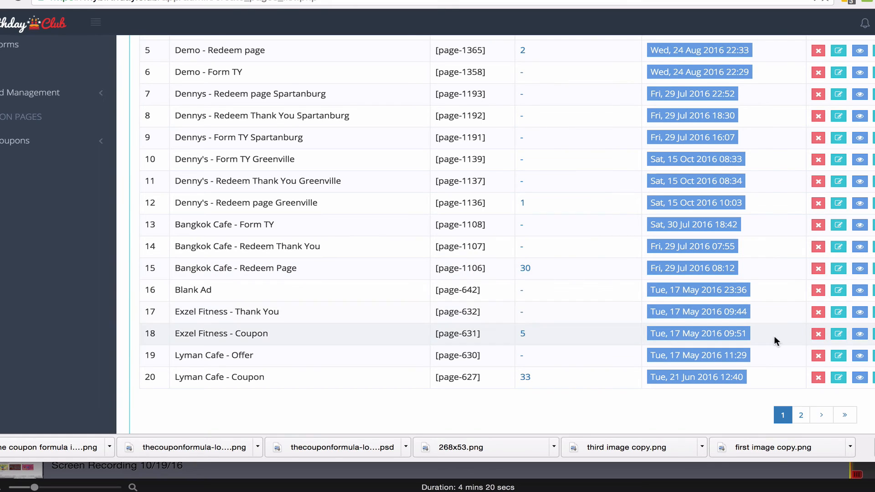
View the Bangkok Cafe - Redeem Page coupon and examine its offer, conditions and redeem section.
left_click(860, 269)
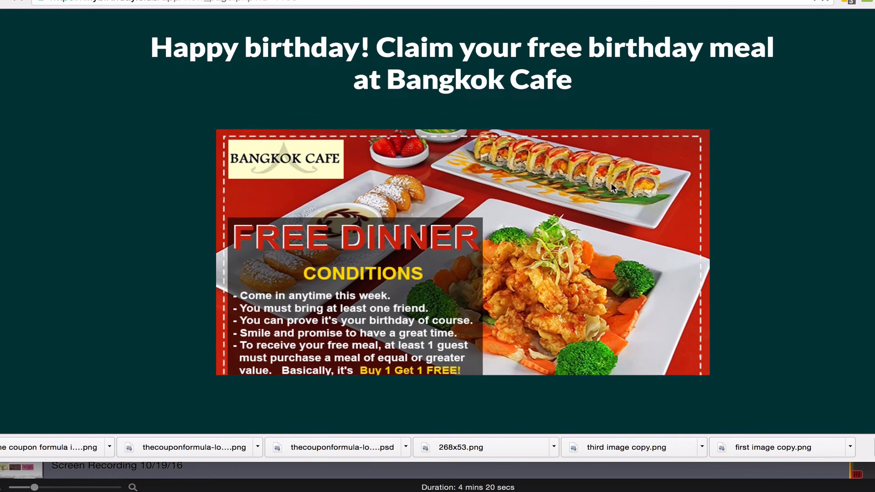
scroll(613, 188, "down", 5)
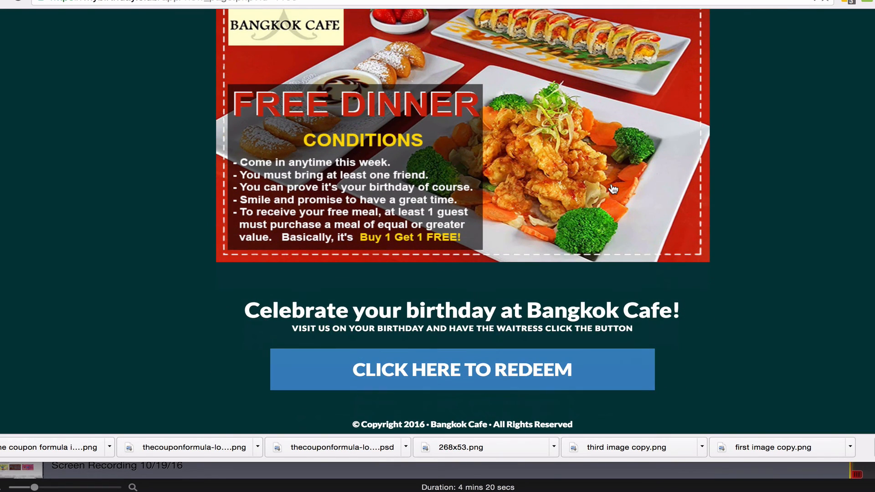
scroll(613, 188, "up", 3)
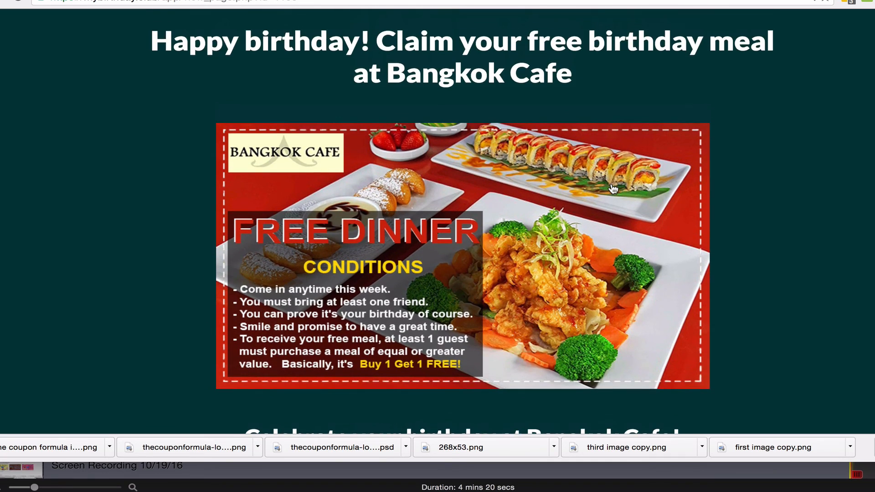
scroll(613, 188, "down", 3)
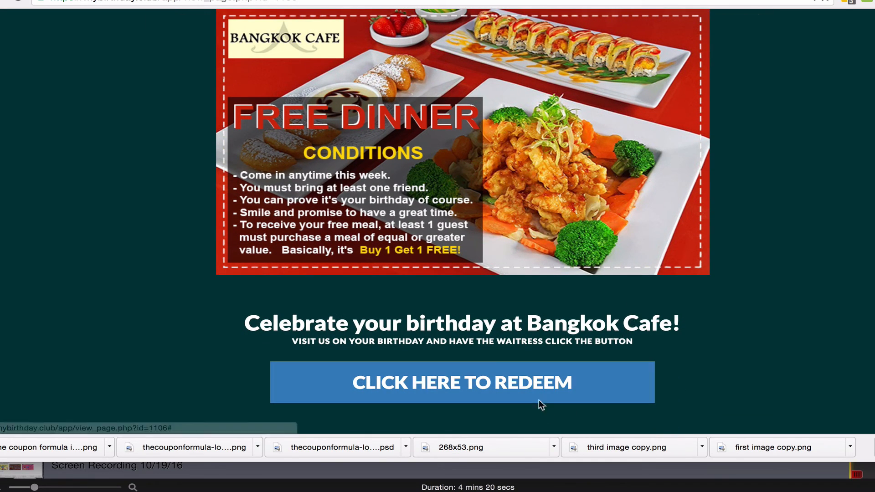
Try redeeming the Bangkok Cafe coupon, cancel at the server verification prompt, and return to the coupon pages list.
left_click(484, 385)
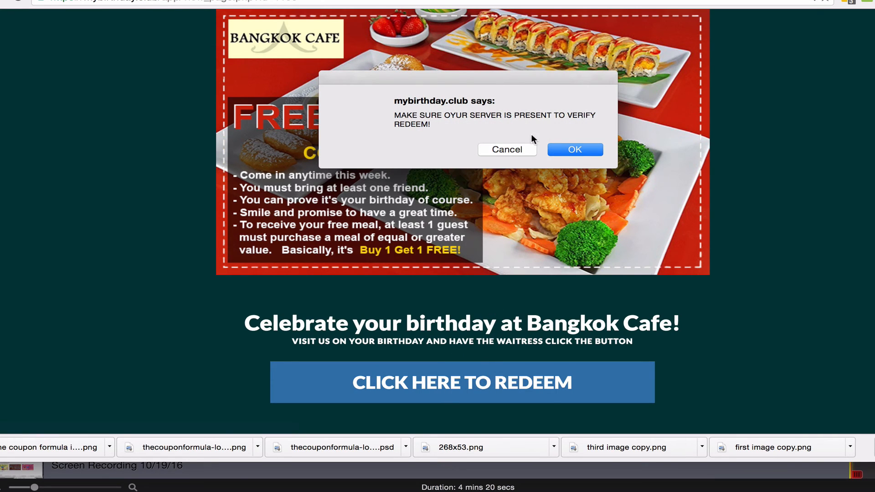
left_click(514, 152)
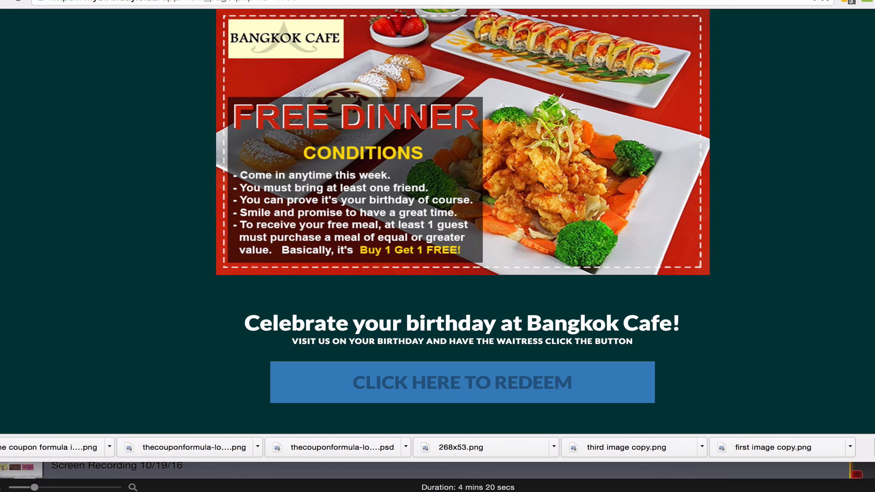
key("super+w")
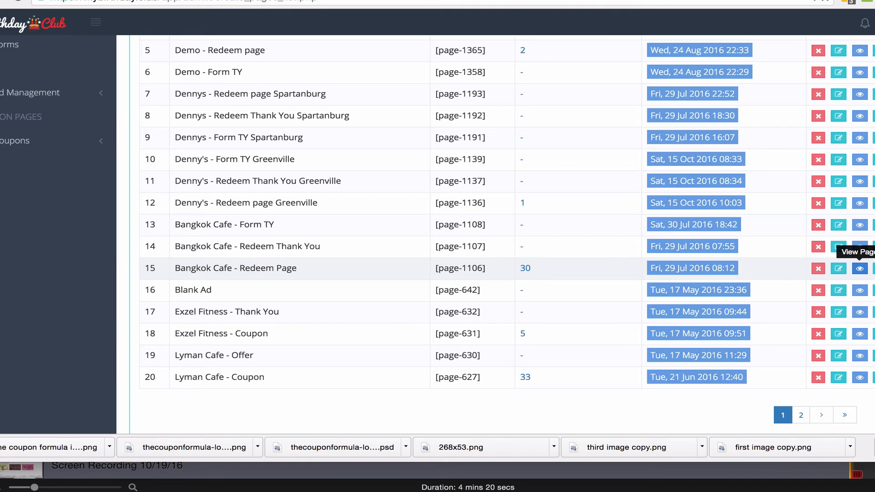
Open the redemption tracking for Bangkok Cafe - Redeem Page and examine the locations map and the redeemed coupons table.
left_click(528, 268)
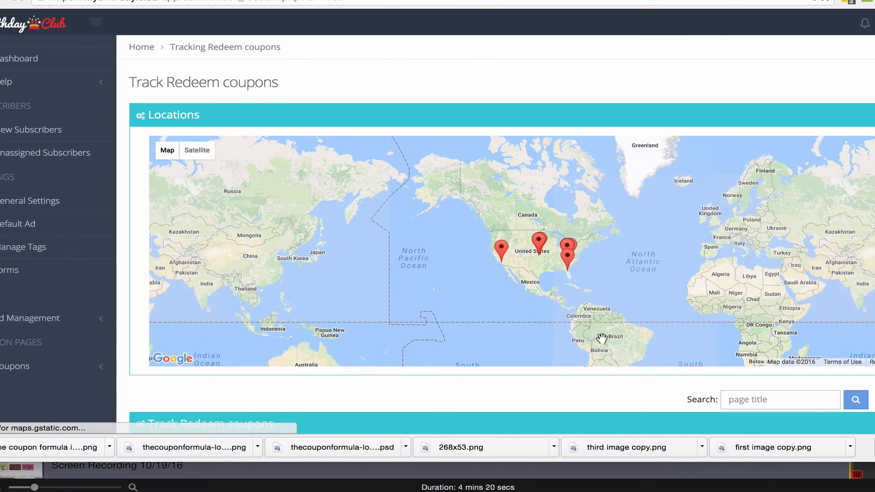
scroll(646, 390, "down", 5)
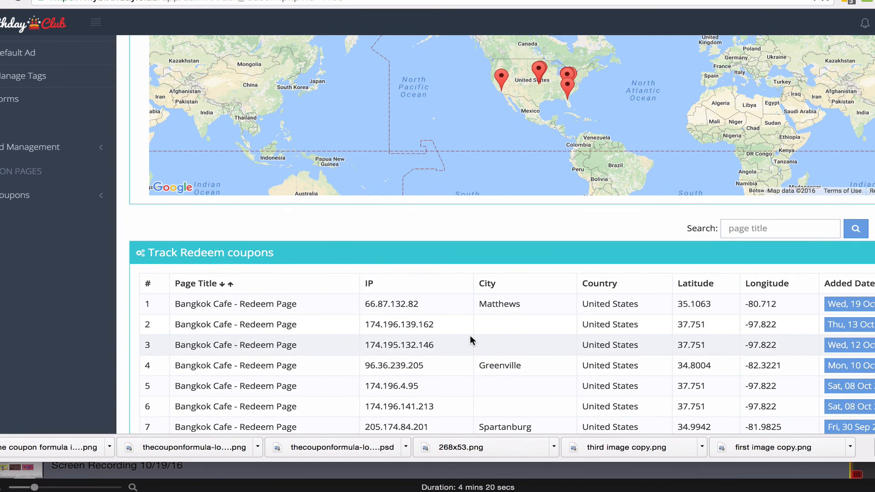
scroll(470, 338, "down", 3)
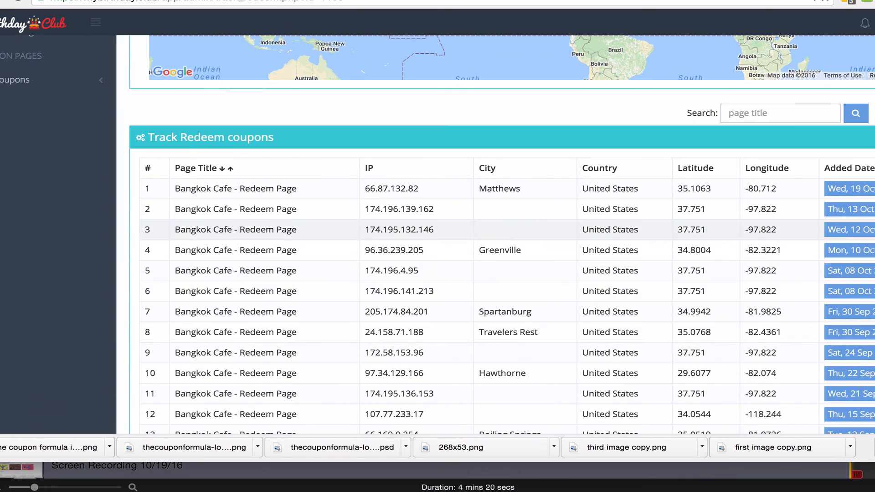
scroll(496, 319, "down", 6)
scroll(823, 152, "up", 12)
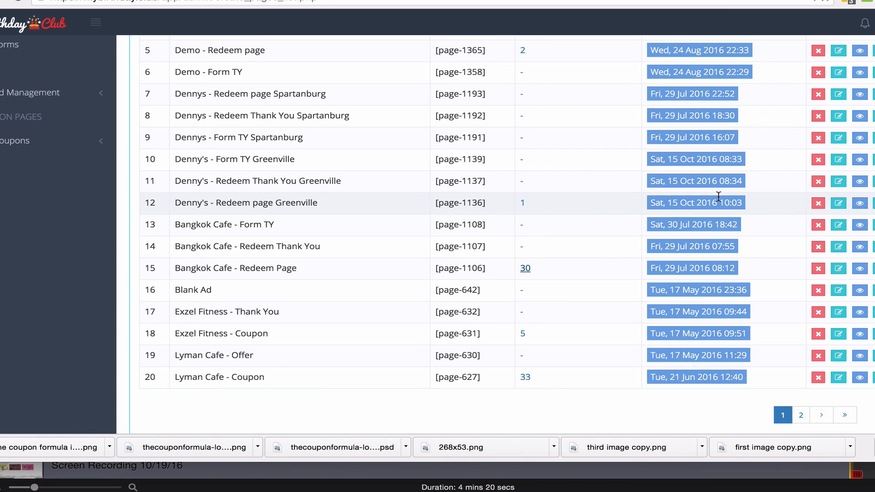
Open the All Subscribers list and review each subscriber's coupon, redeem count, and SMS and email status.
scroll(718, 197, "up", 5)
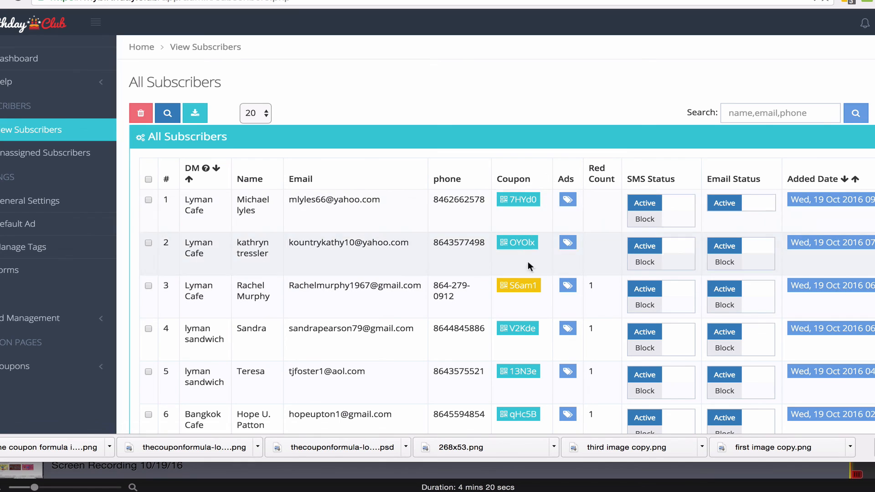
scroll(525, 237, "down", 1)
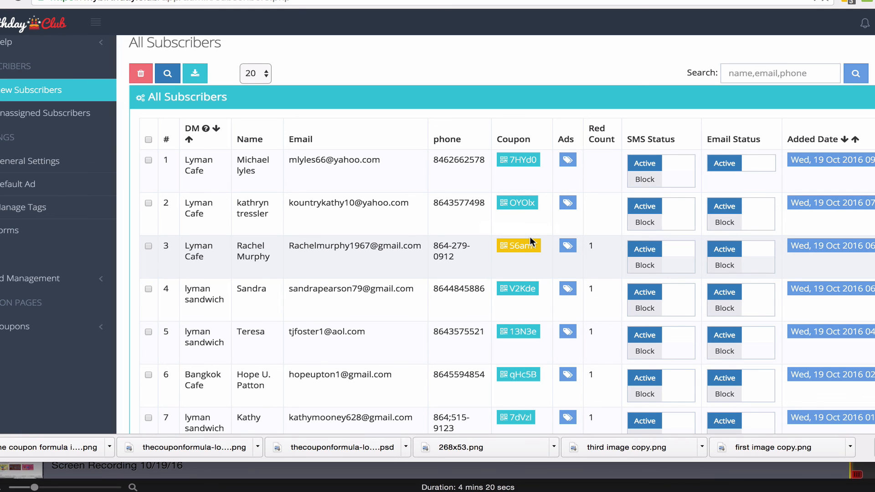
scroll(530, 237, "down", 1)
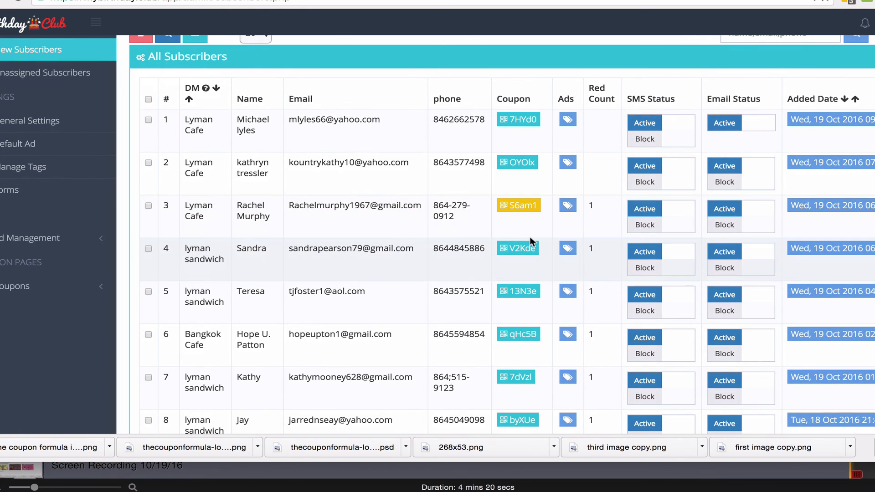